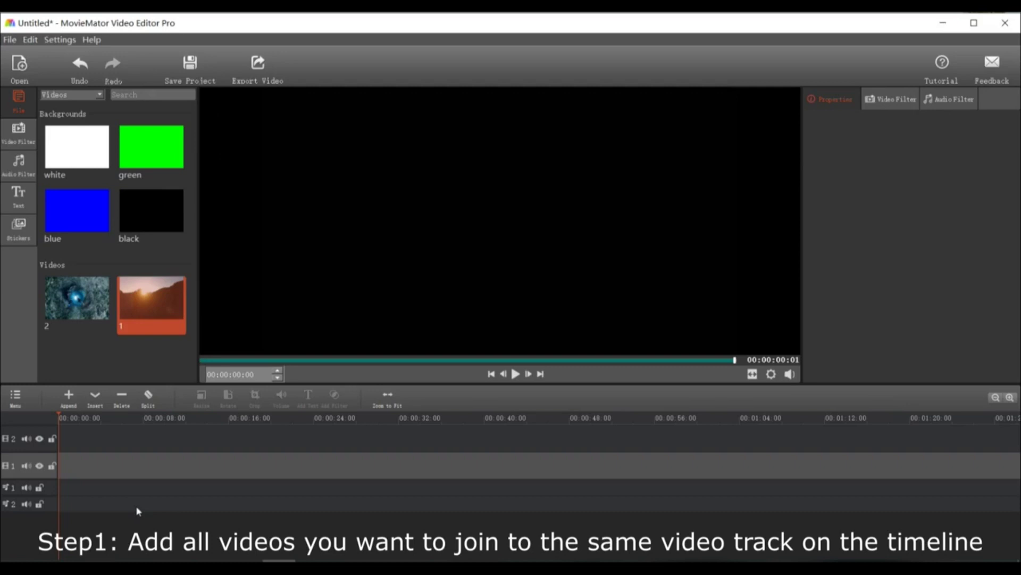
Place clip 2 at the start of video track 1, with clip 1 right after it
left_click(67, 307)
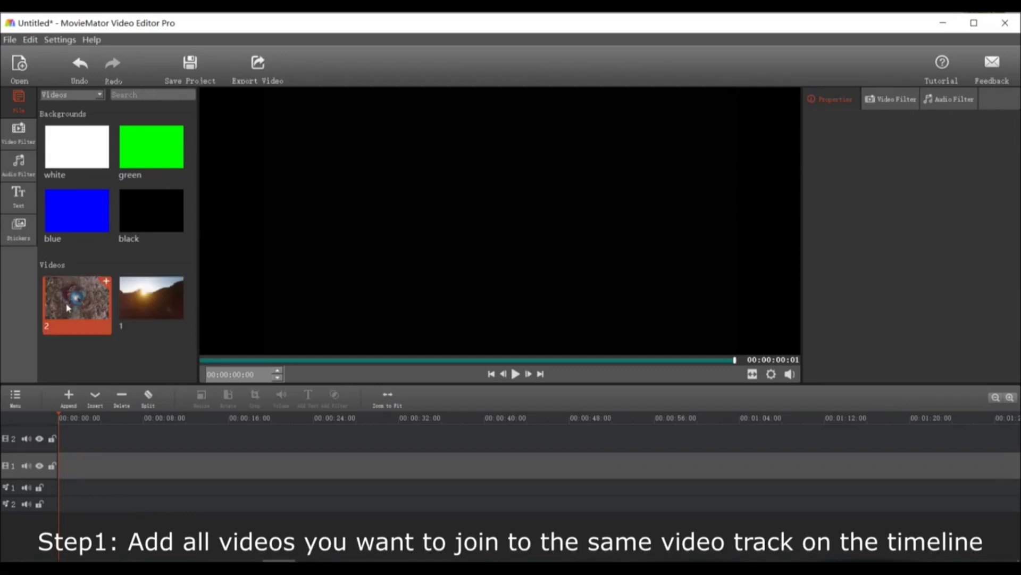
mouse_move(79, 349)
left_mouse_down()
mouse_move(77, 463)
mouse_move(63, 472)
left_mouse_up()
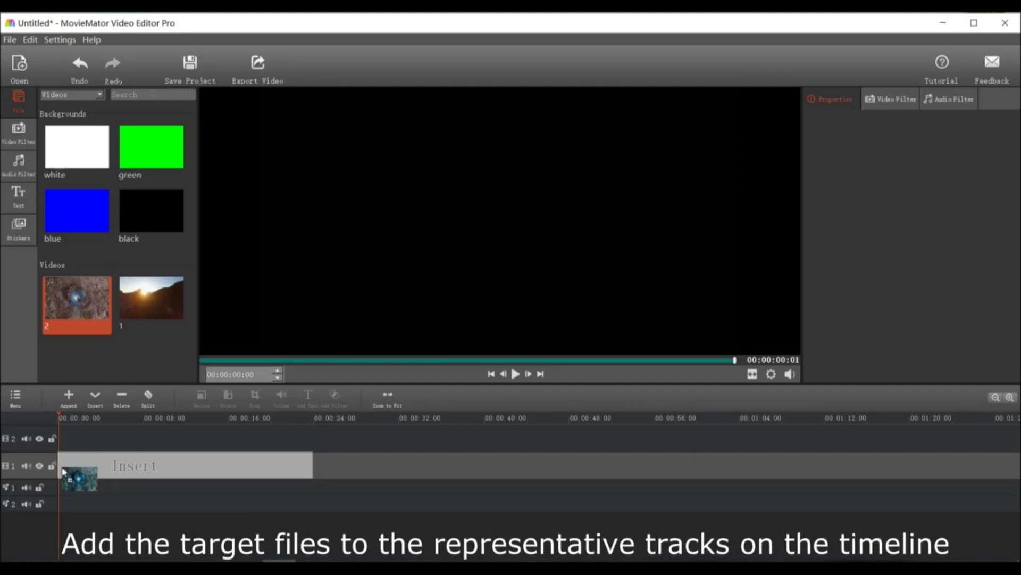
left_click_drag(63, 473, 63, 472)
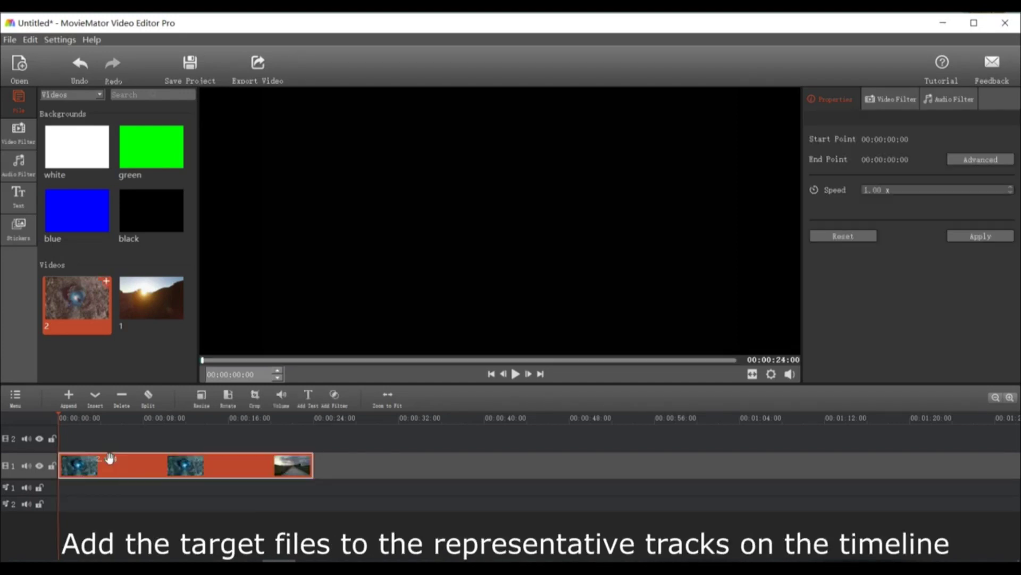
left_click(146, 315)
left_click_drag(145, 307, 267, 401)
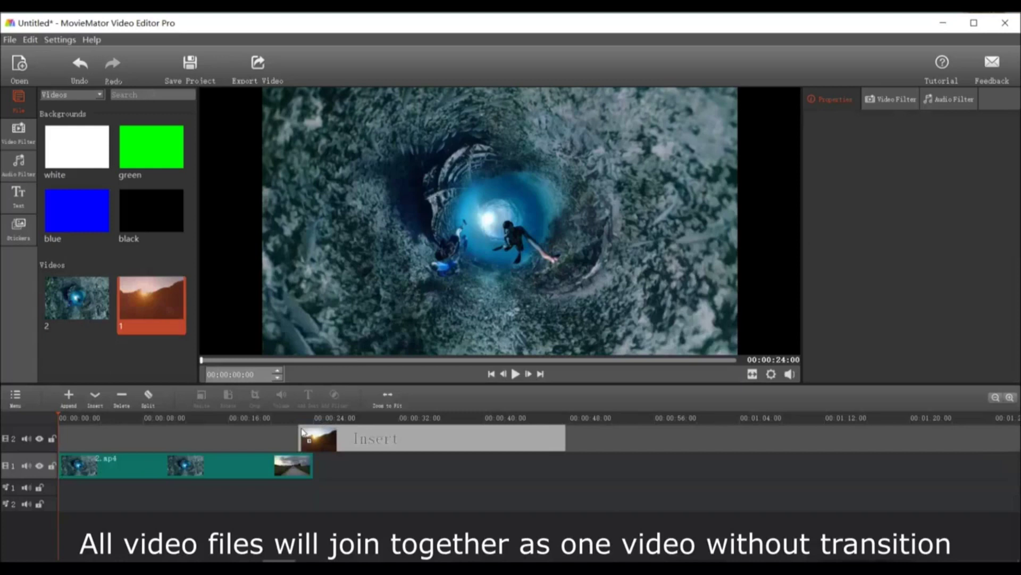
mouse_move(267, 401)
left_mouse_down()
mouse_move(318, 468)
mouse_move(349, 466)
left_mouse_up()
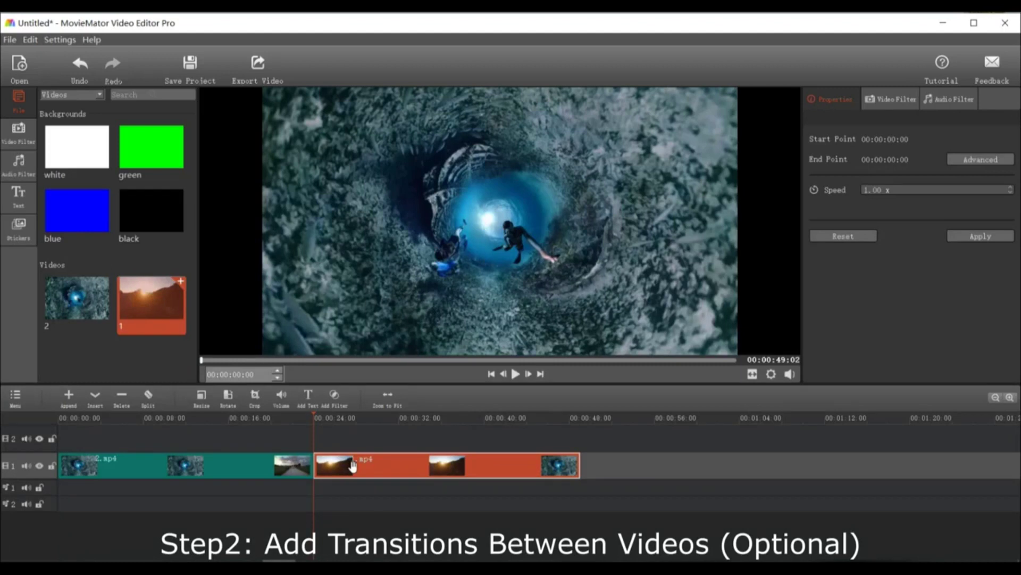
Slide 1.mp4 left over the end of 2.mp4 to form a one-second Dissolve
left_click(353, 466)
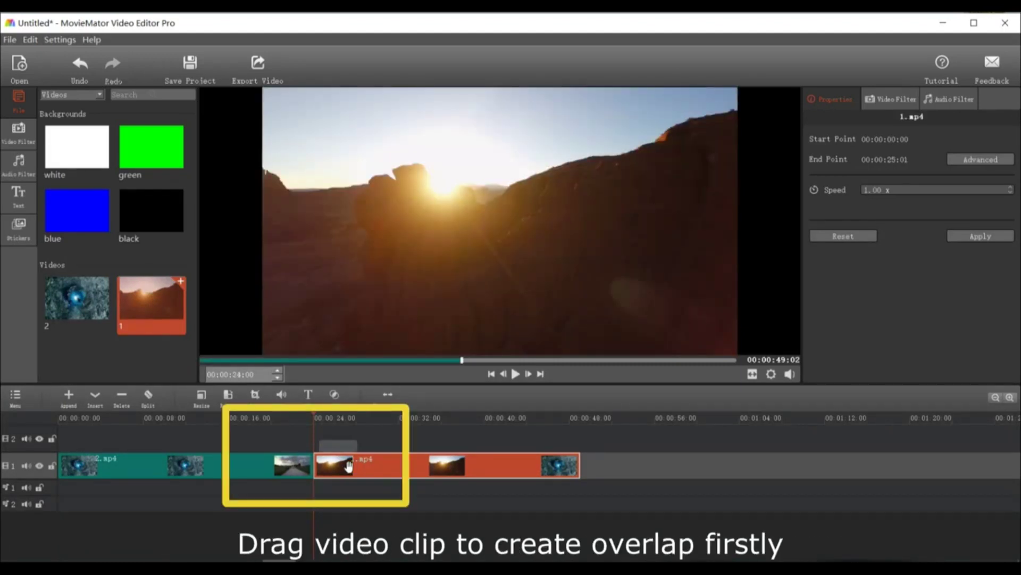
left_click_drag(354, 467, 337, 468)
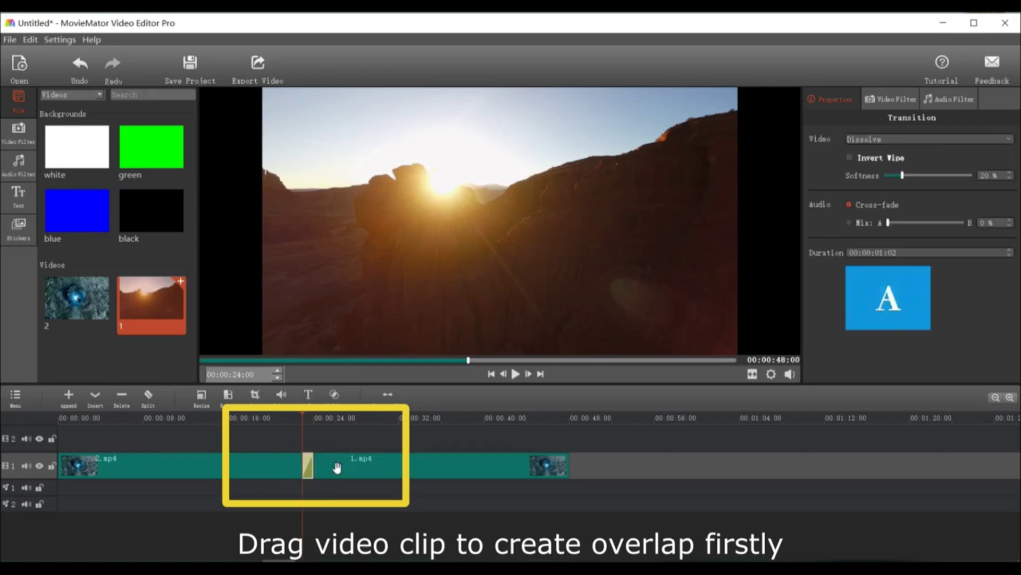
left_click(310, 469)
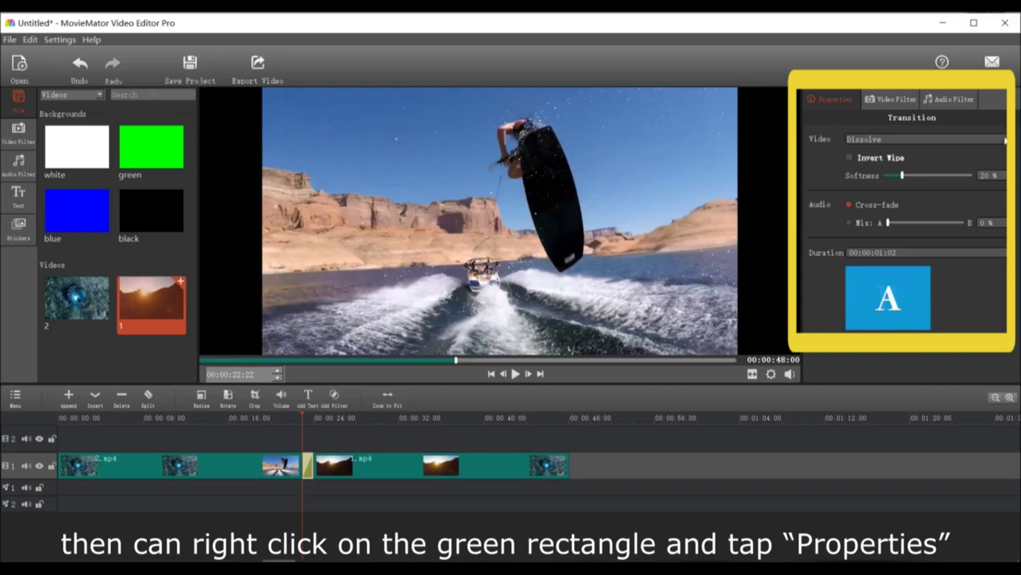
Change the transition to Barn Door Horizontal at 25% softness and preview it from before the overlap
left_click(986, 140)
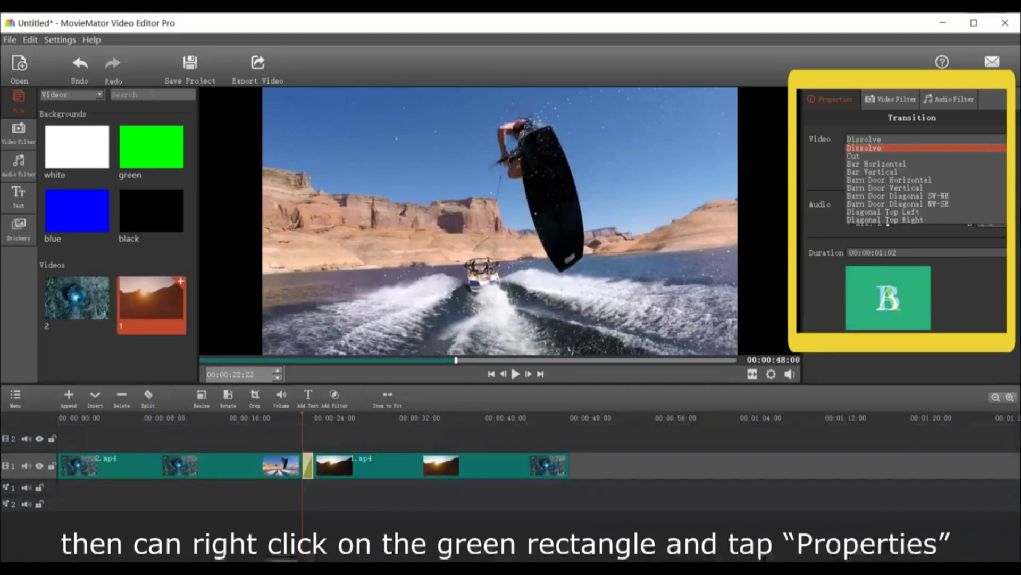
left_click(949, 180)
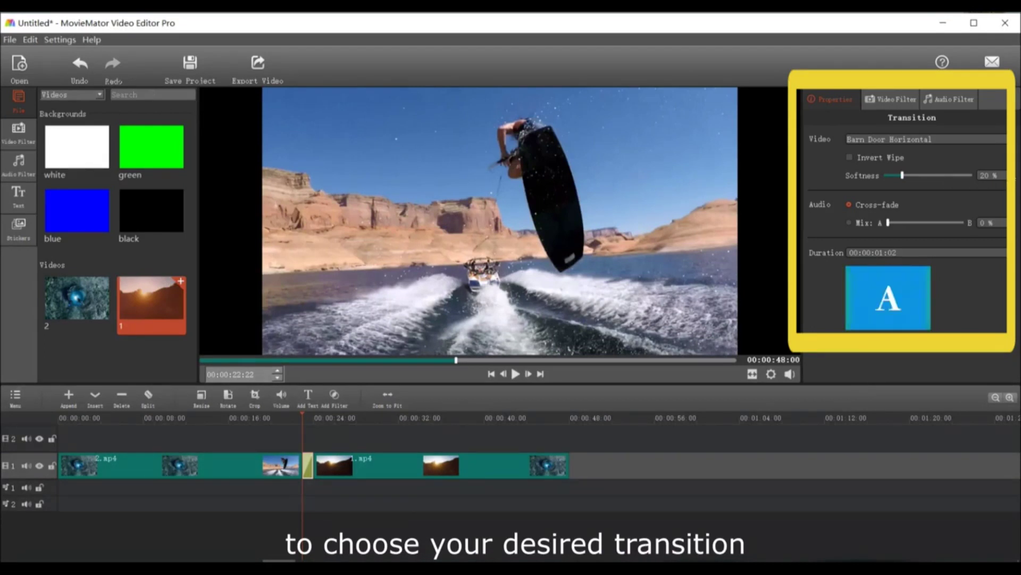
key("Up")
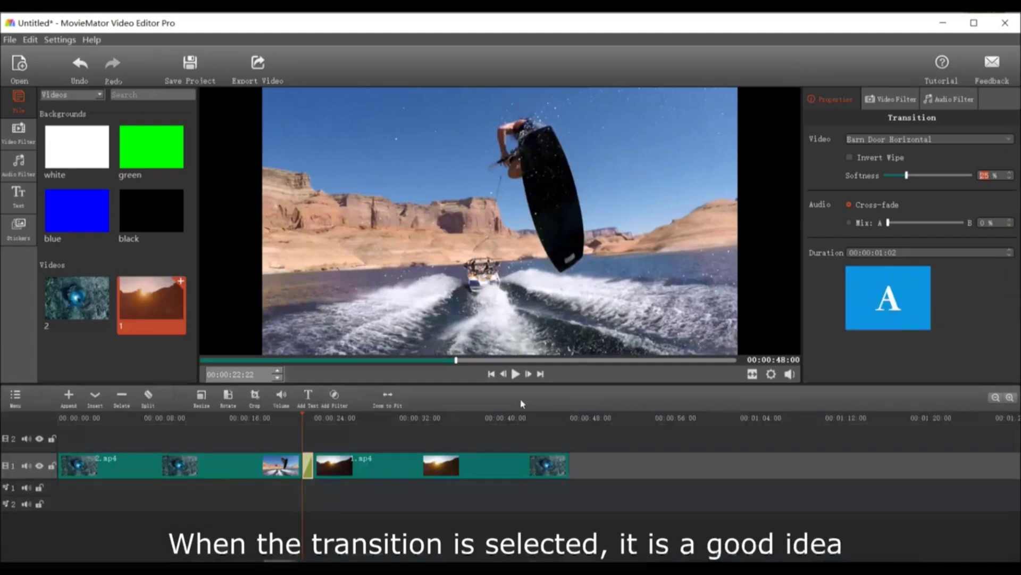
left_click(292, 416)
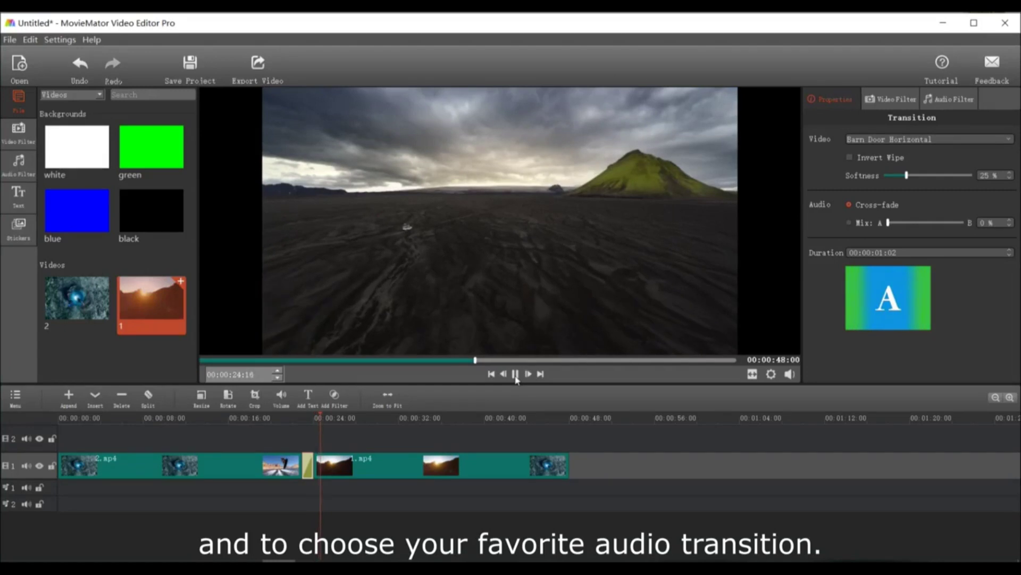
left_click(516, 373)
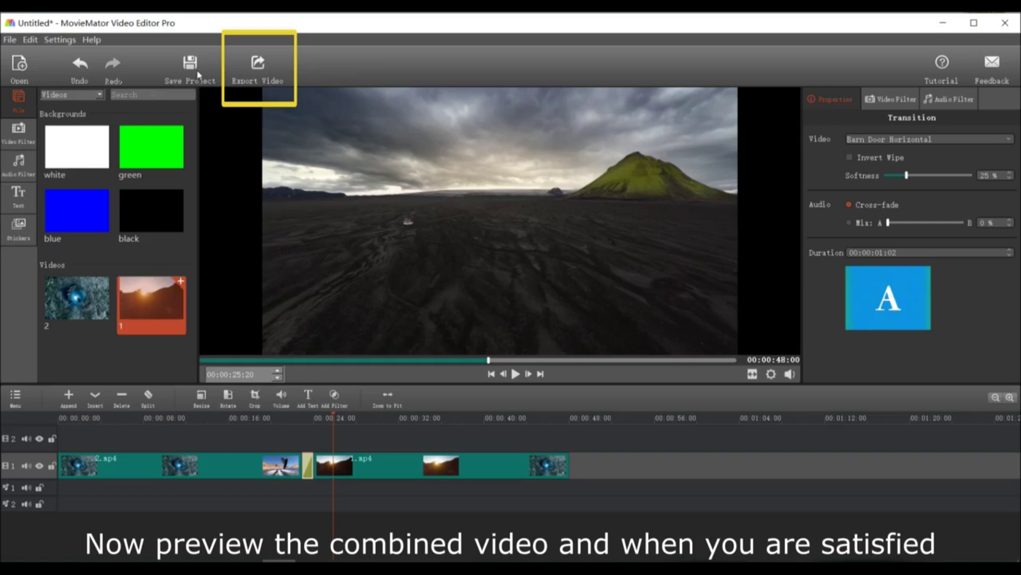
Choose the MP4 (H264) export preset and raise video quality from 60% to 100%
left_click(259, 72)
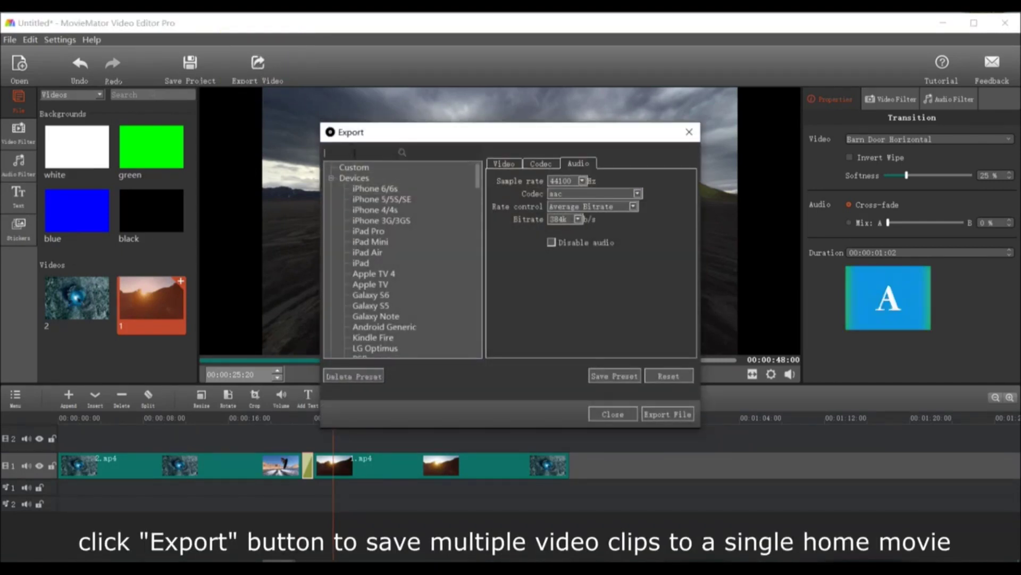
type("M")
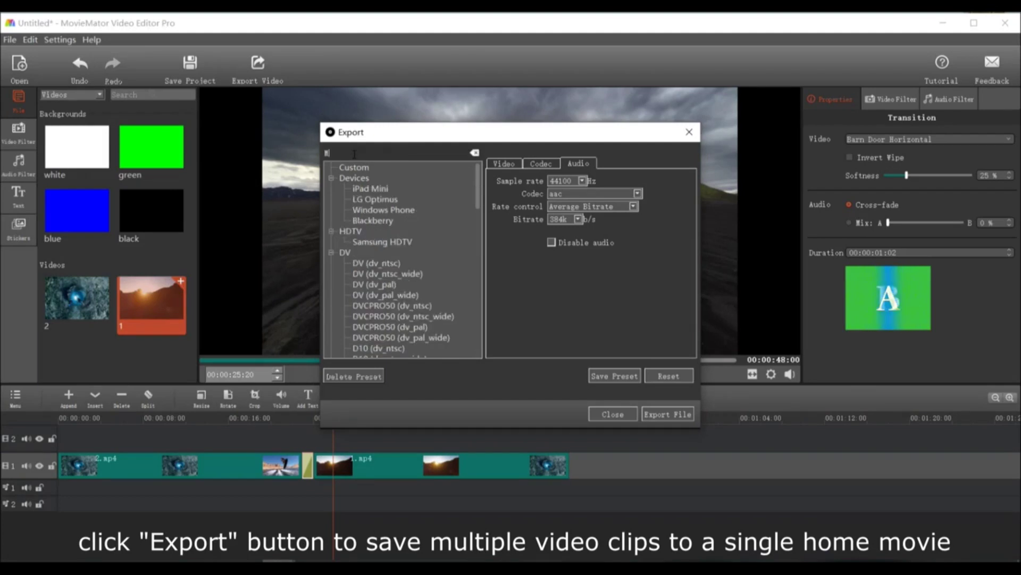
type("P4")
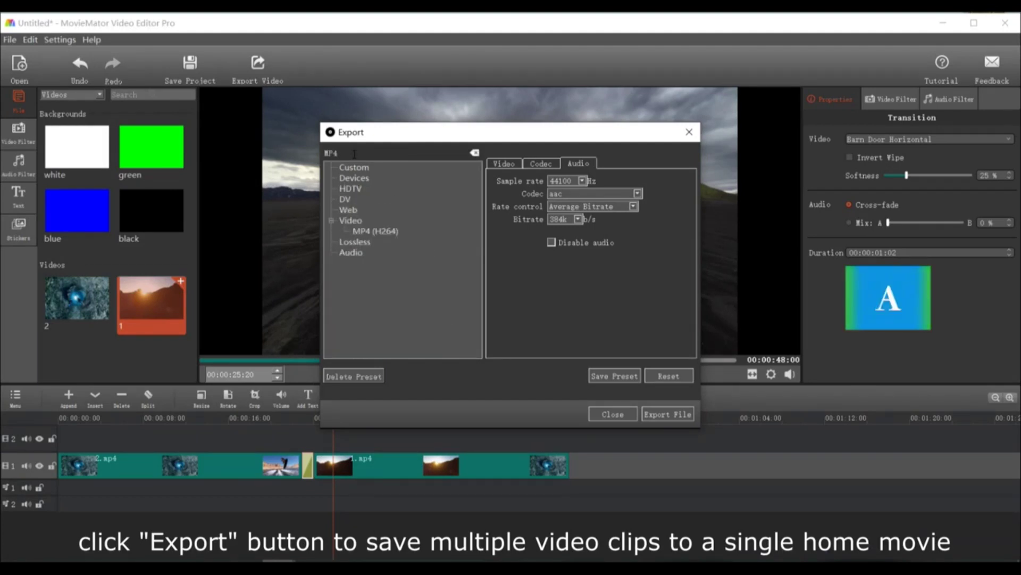
left_click(390, 232)
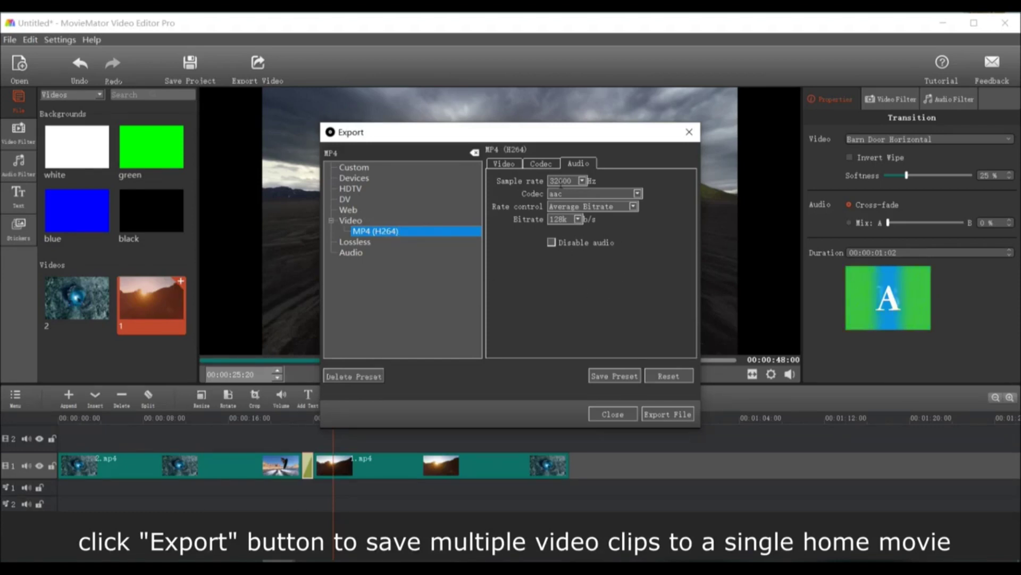
left_click(543, 164)
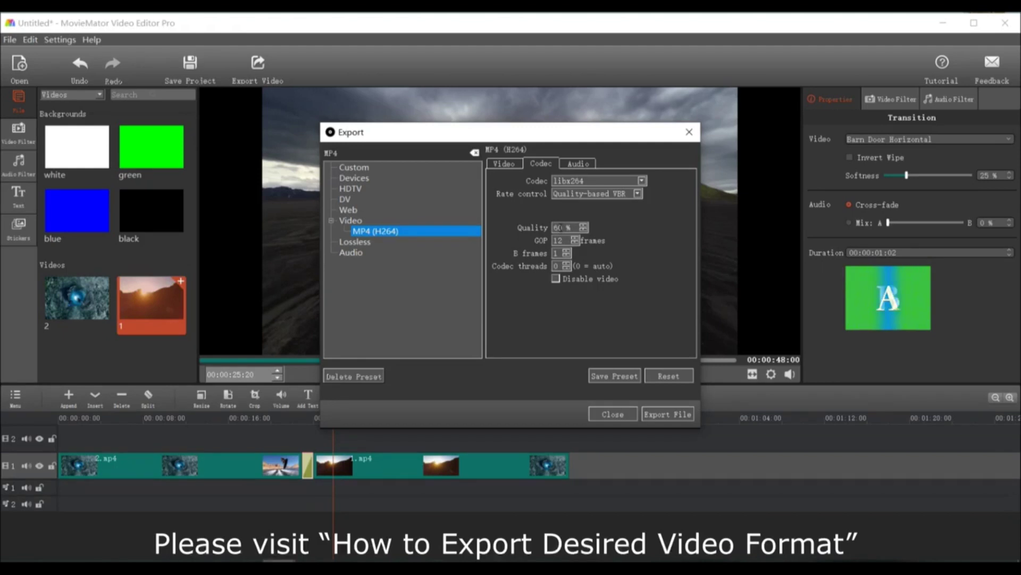
double_click(559, 227)
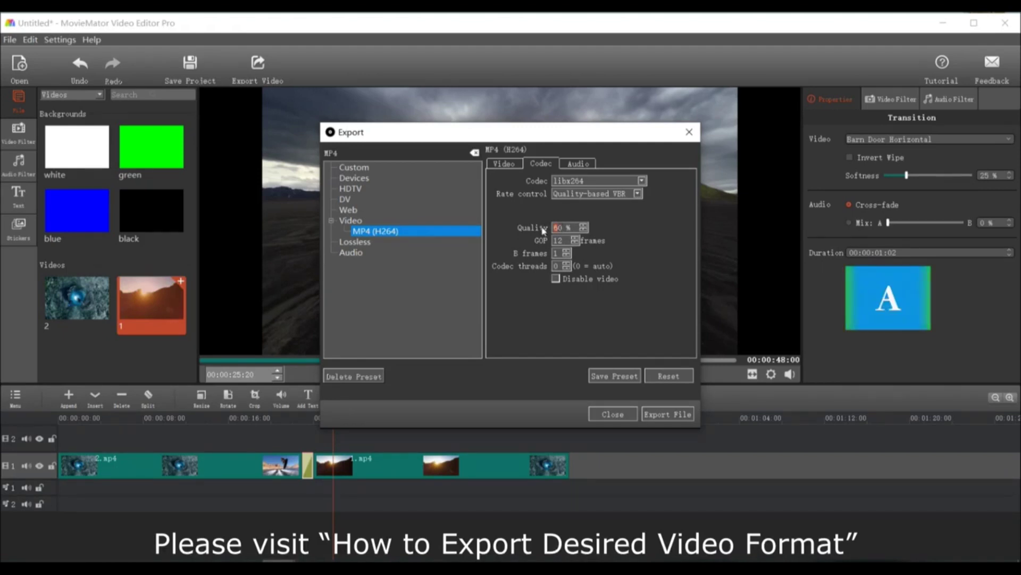
type("100")
key("Return")
Export the video as untitled.mp4, overwriting the existing file
left_click(664, 415)
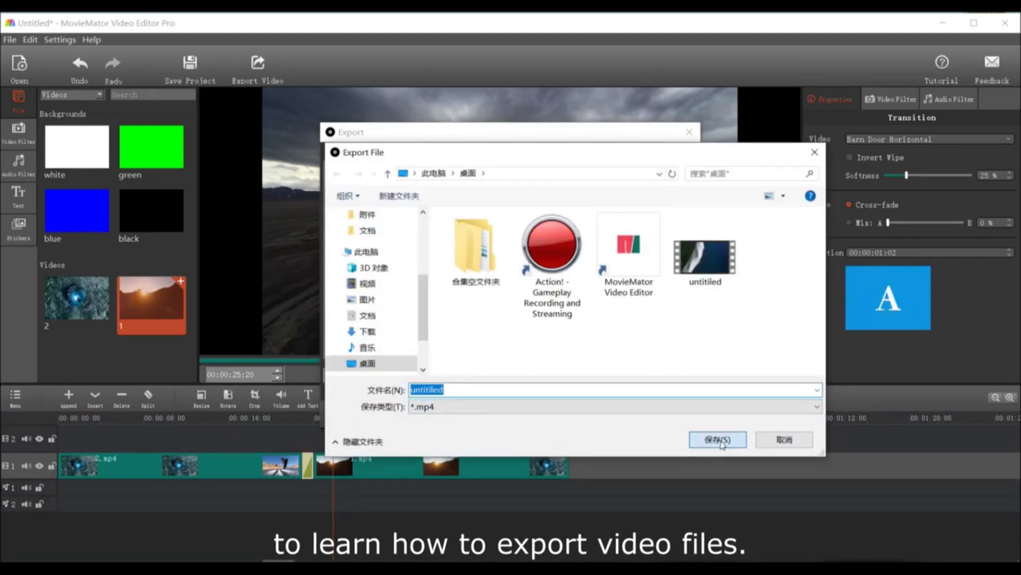
left_click(722, 444)
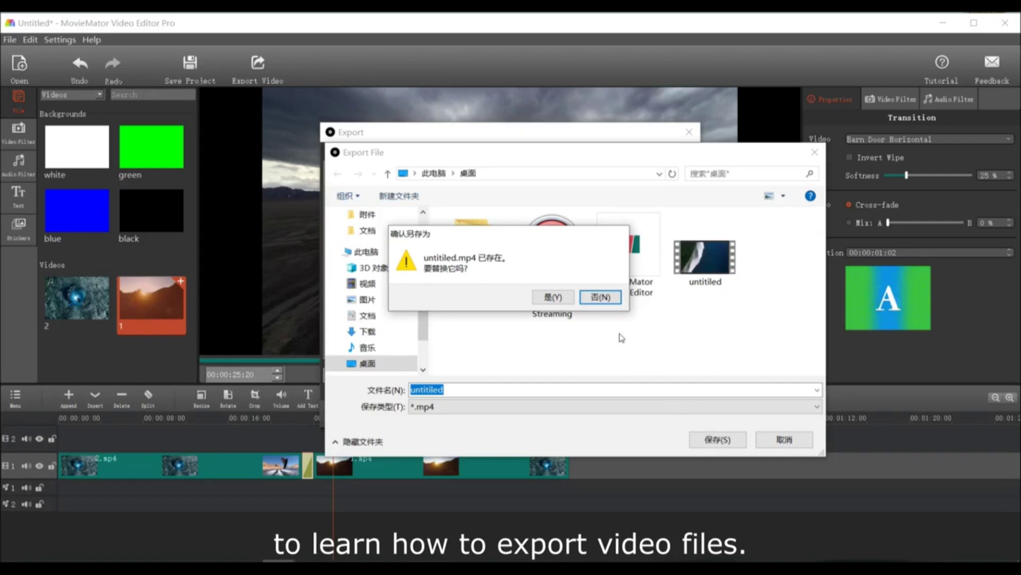
left_click(563, 298)
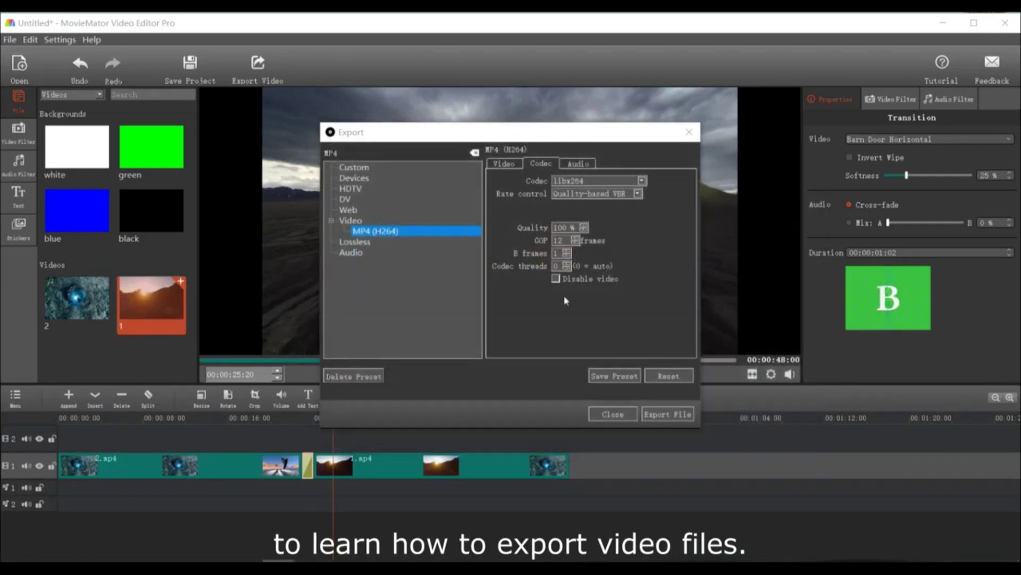